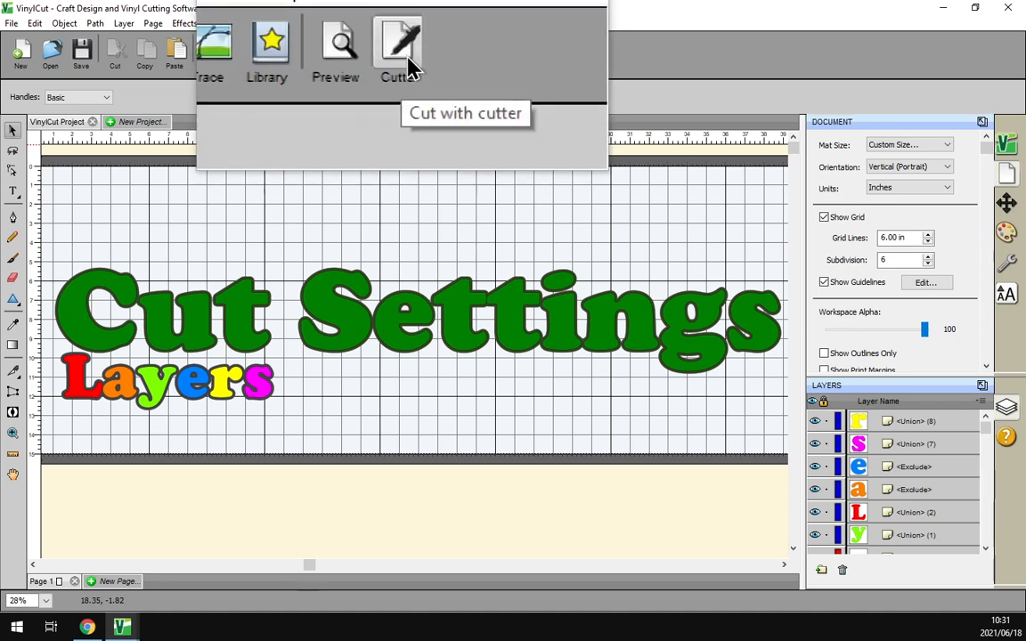
Open the cut settings for sending the design to the cutter and fit the whole job in the preview
click(405, 60)
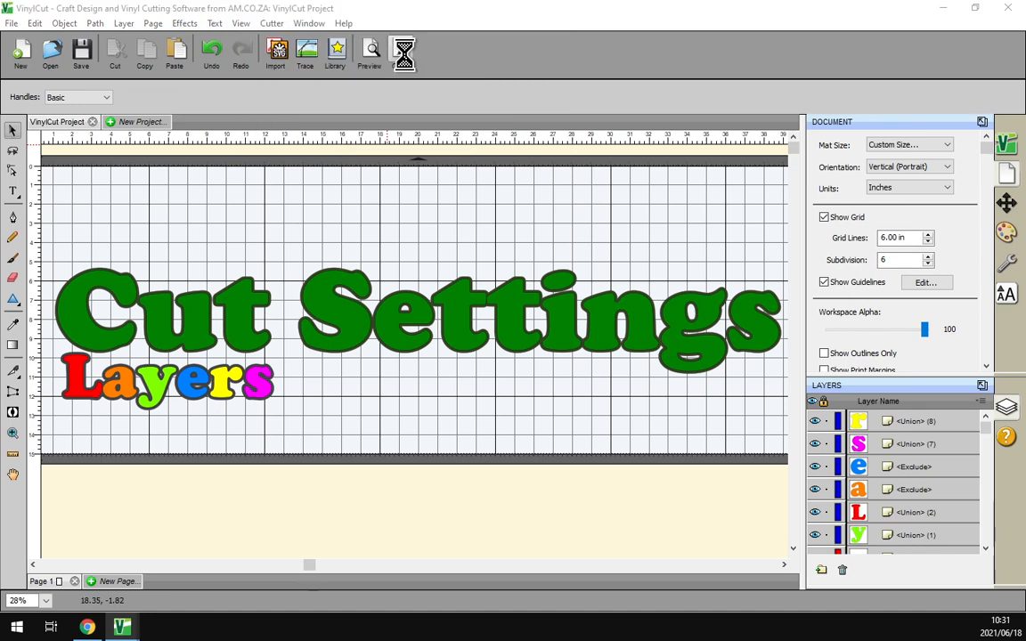
drag(481, 103, 493, 105)
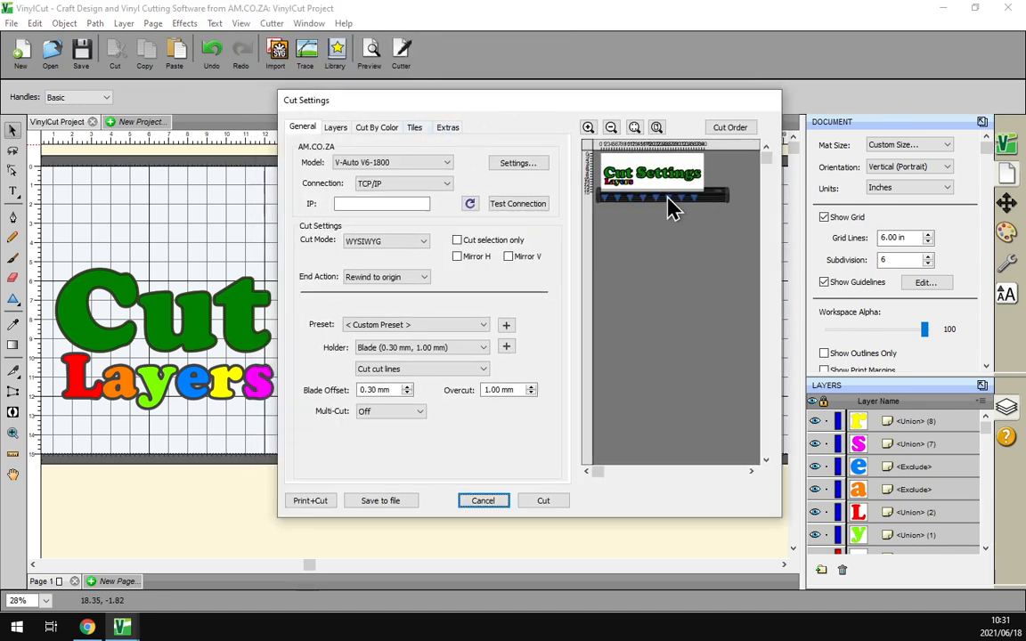
click(634, 127)
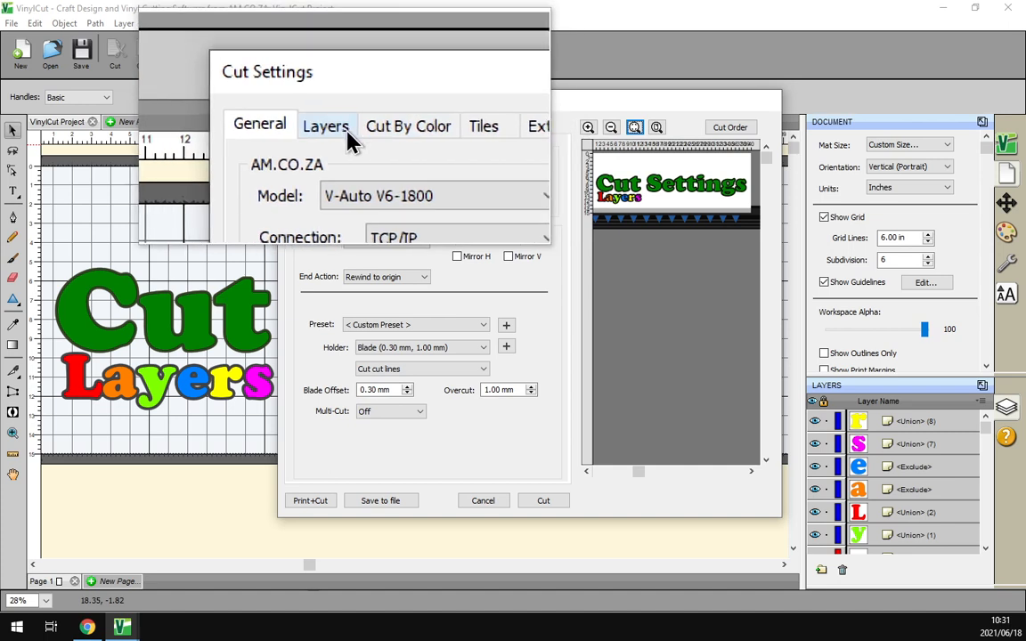
Show the tile settings of the cut job, turning Cut Tiles off and back on
click(418, 120)
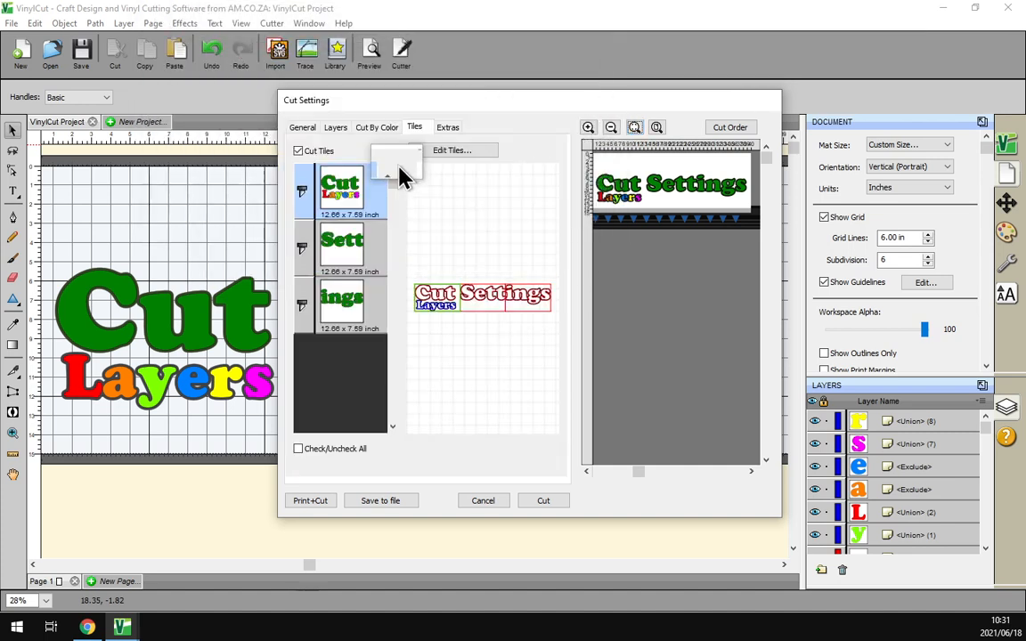
click(296, 151)
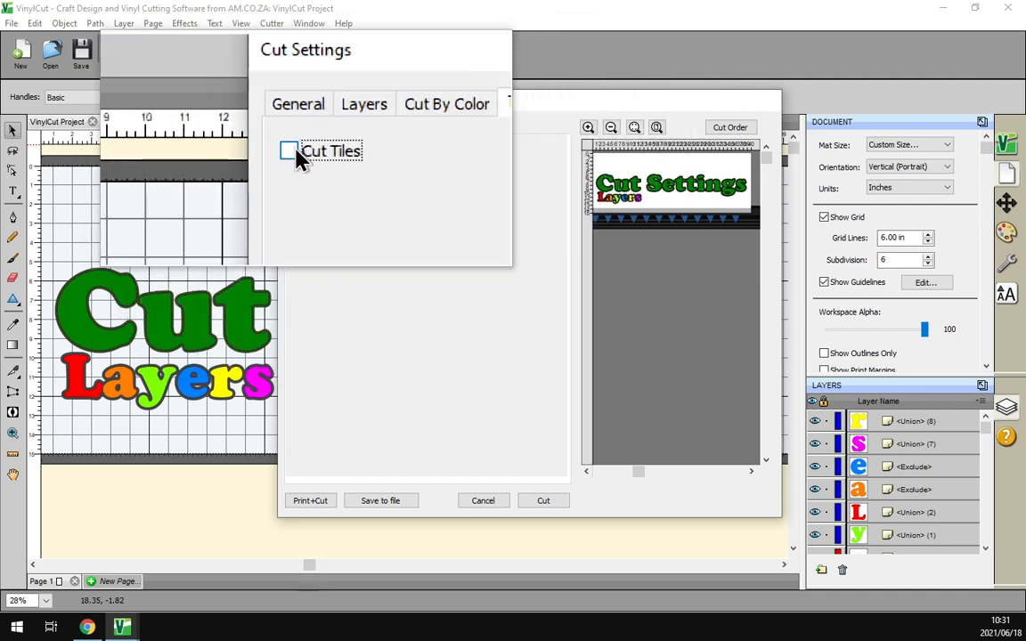
click(299, 153)
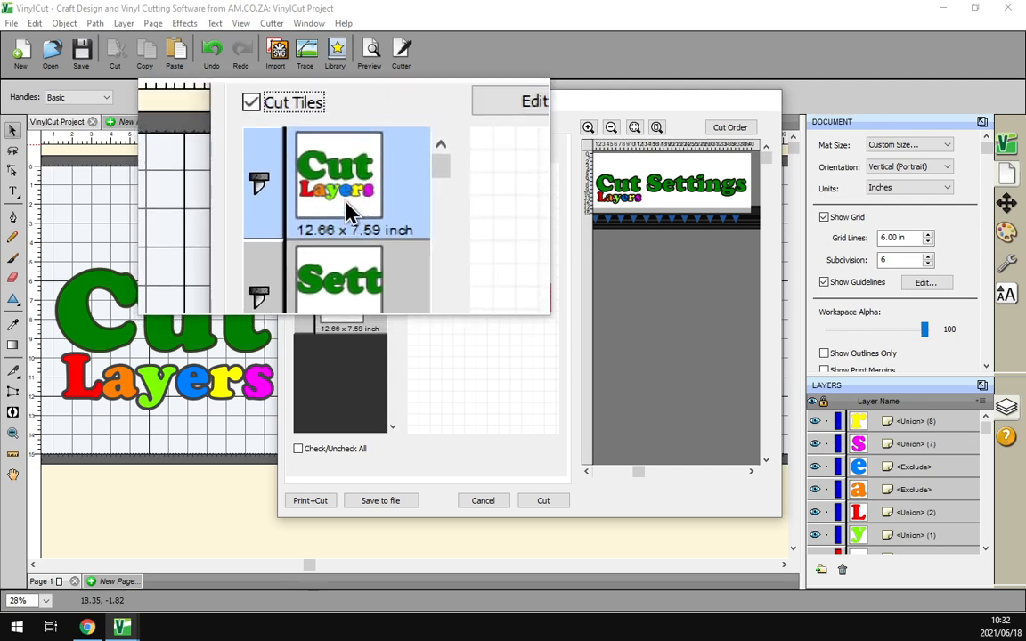
Select individual tiles, then exclude the "Cut Layers" and "ings" tiles from cutting and include them again
click(349, 244)
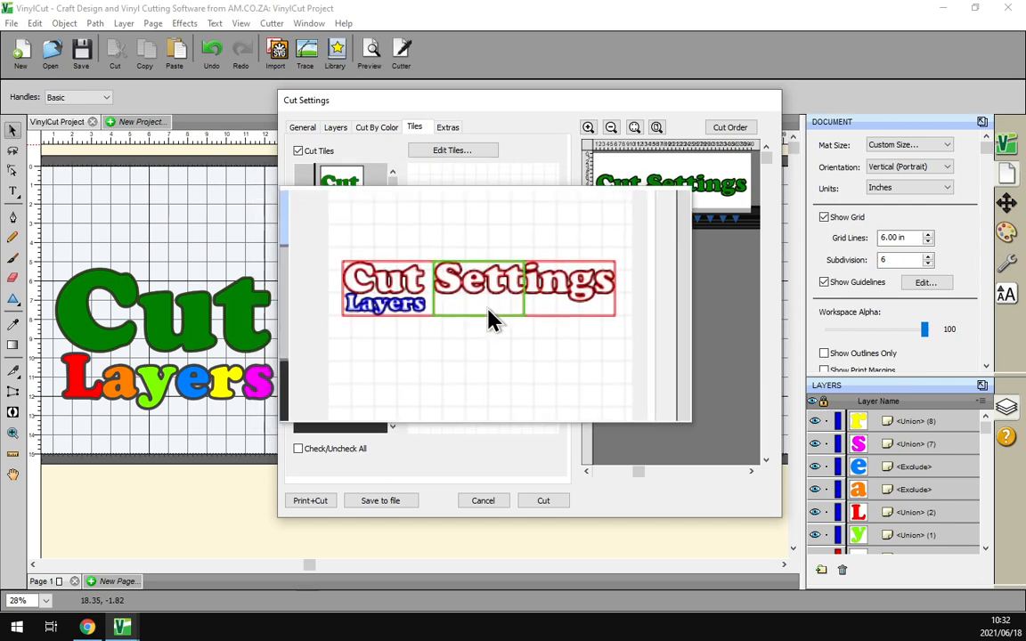
click(338, 198)
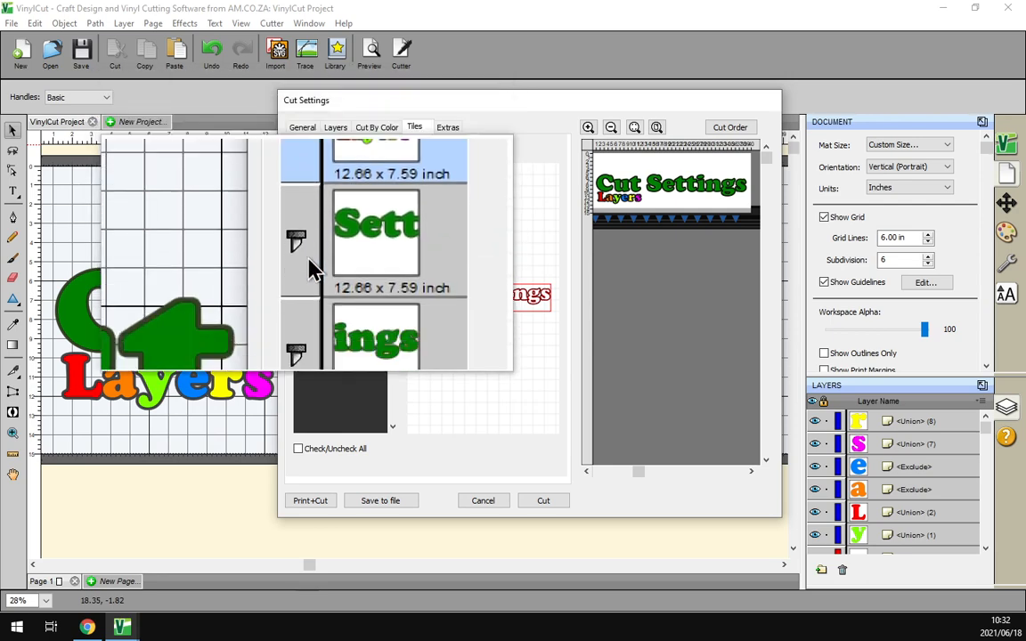
click(303, 303)
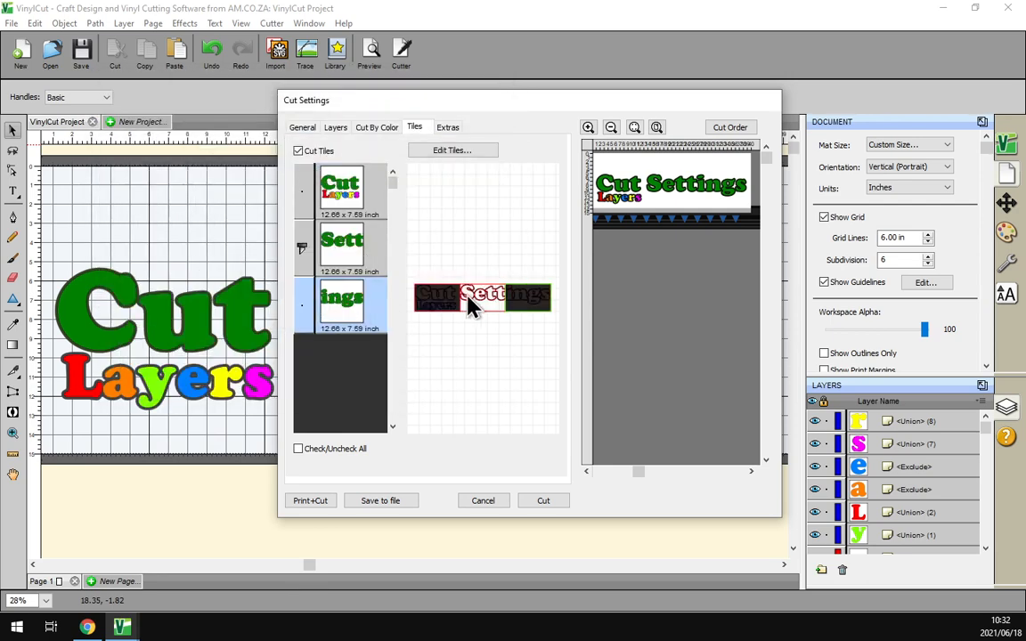
click(303, 303)
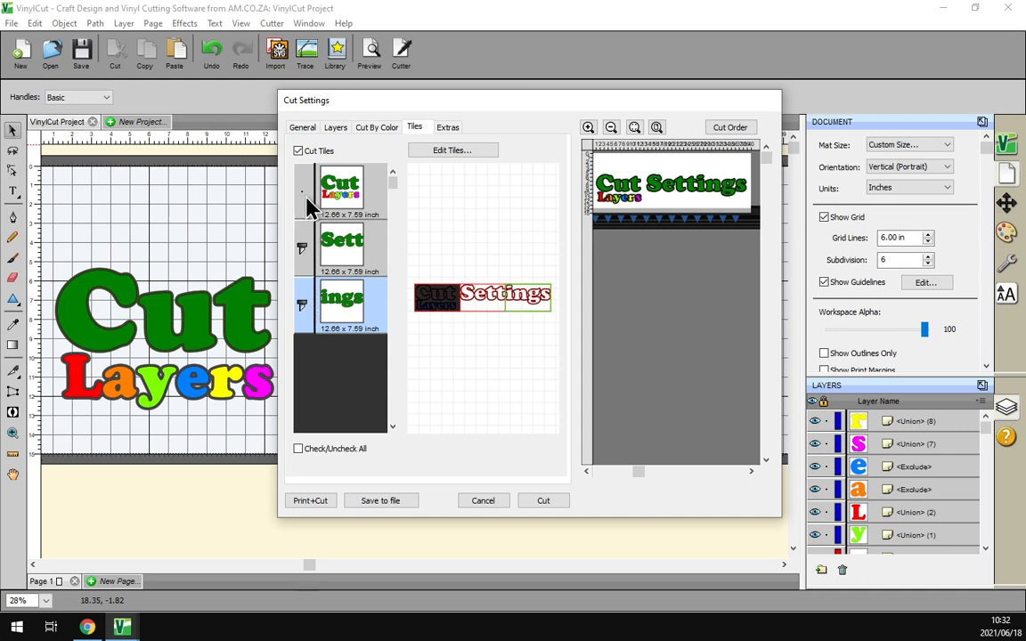
click(304, 188)
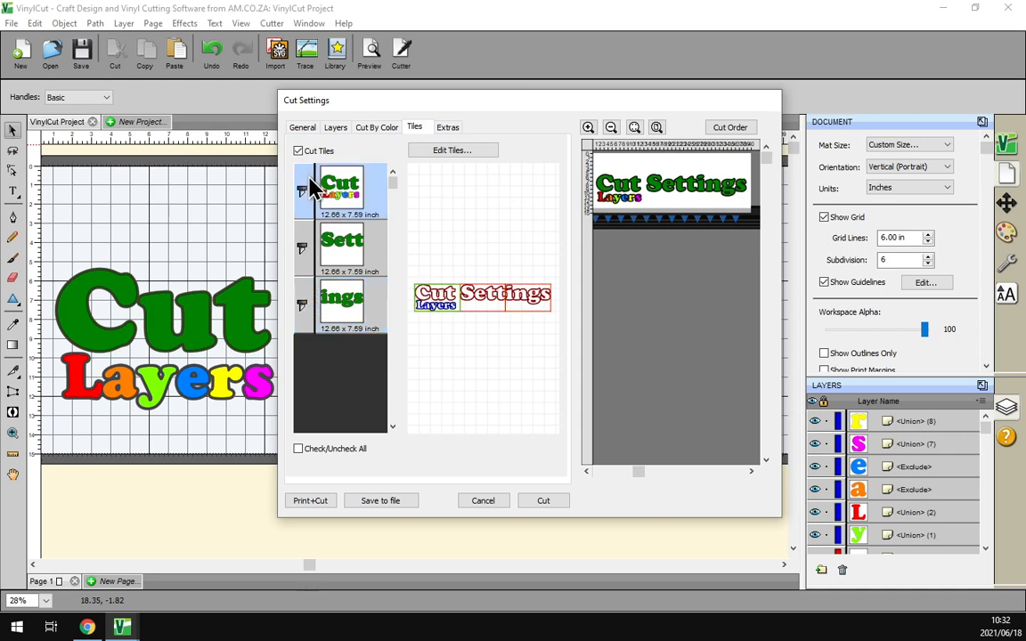
Move the "ings" tile to the start of the tile order, then return it to the end
click(345, 303)
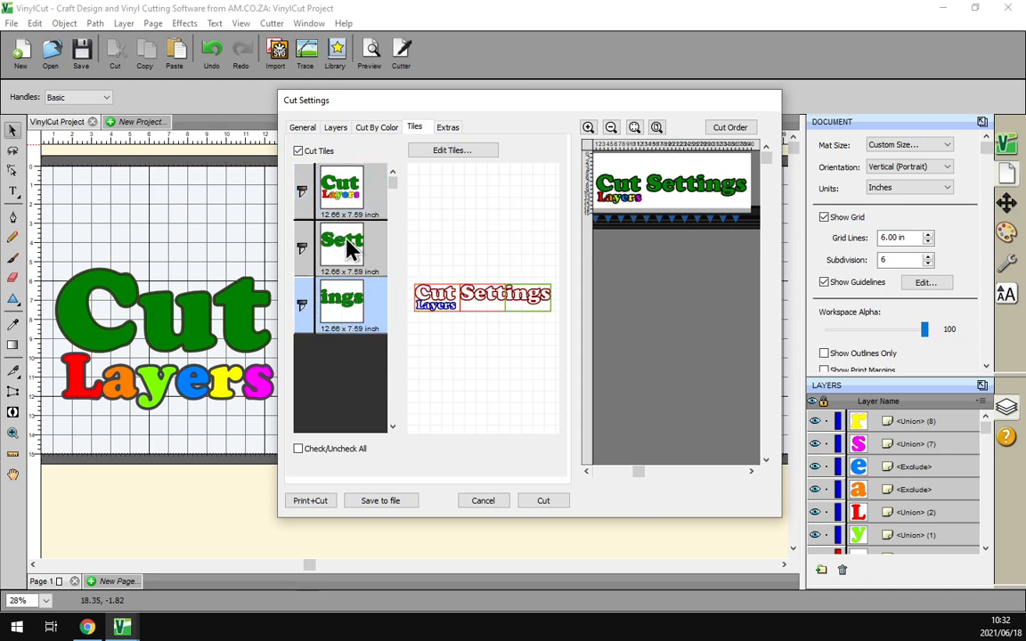
drag(350, 203, 350, 196)
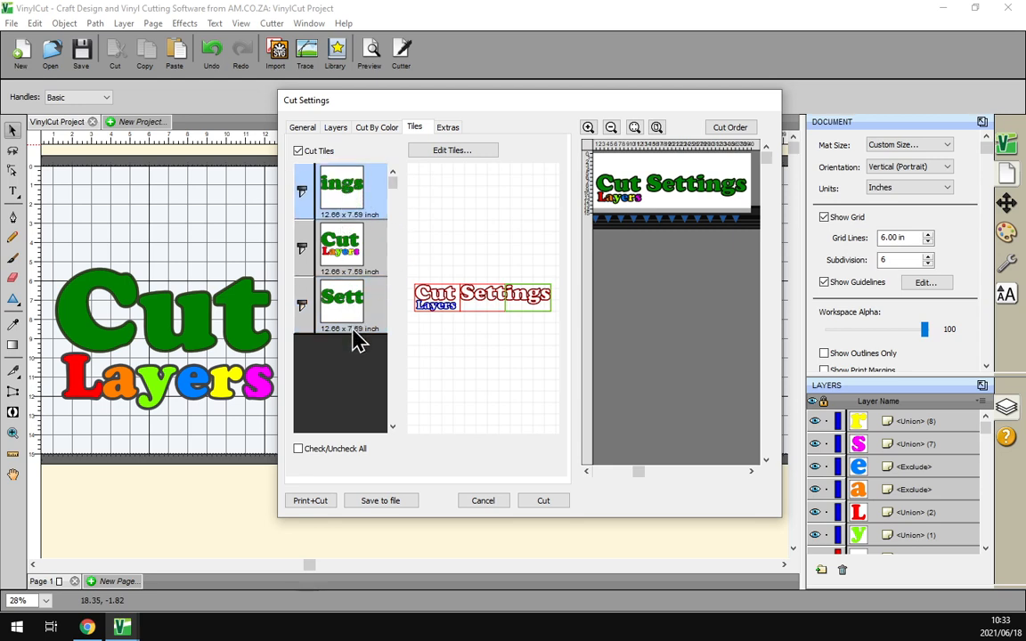
drag(351, 329, 355, 344)
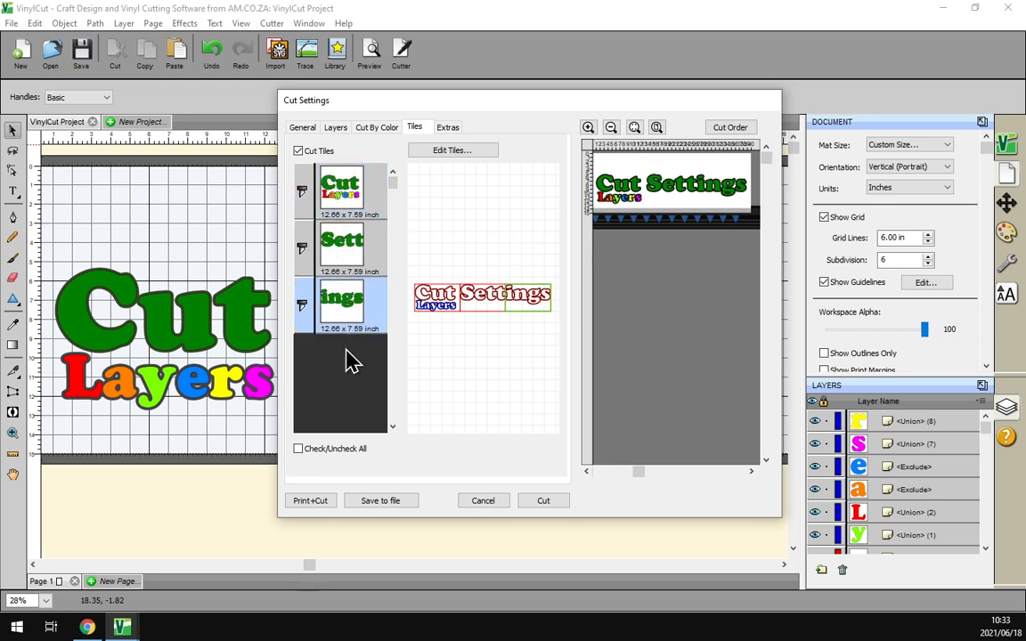
Exclude all tiles from cutting at once, then include them all again
click(299, 448)
click(299, 448)
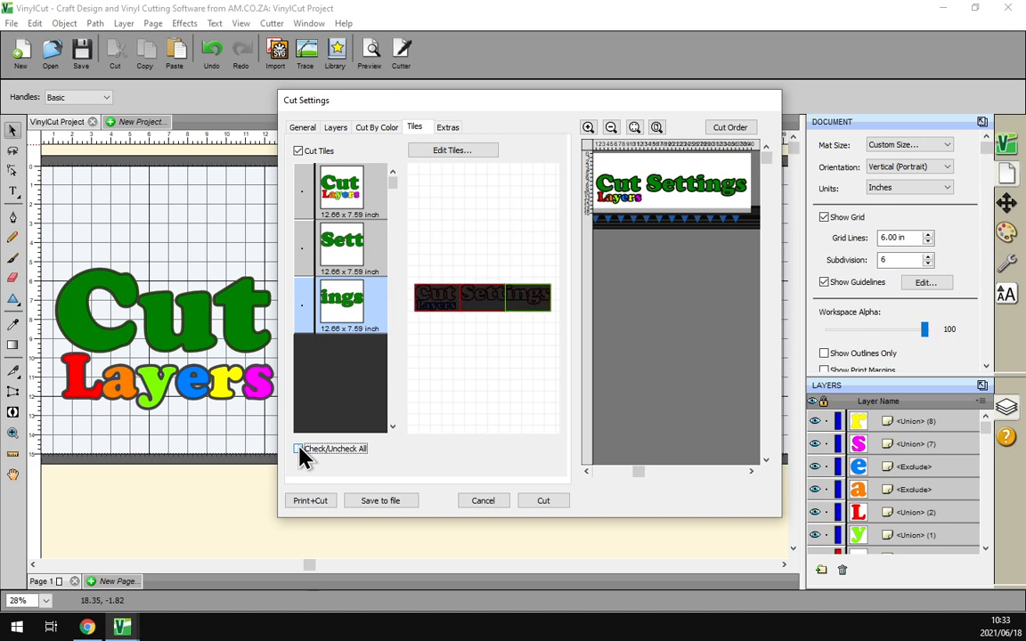
click(299, 449)
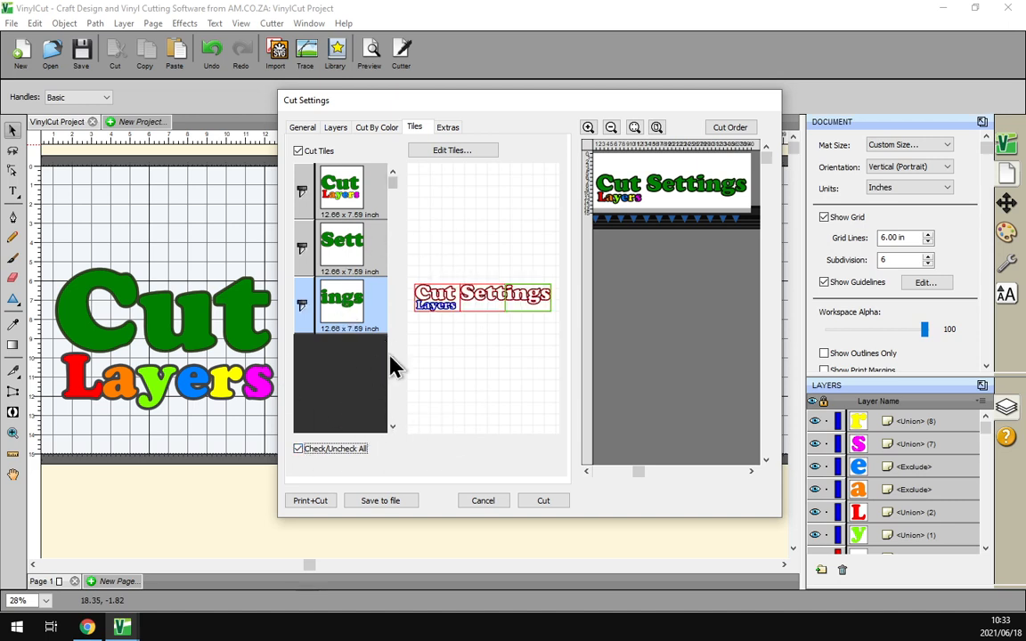
Select the first tile in the tile layout and start the tiled cut job
click(448, 311)
click(544, 502)
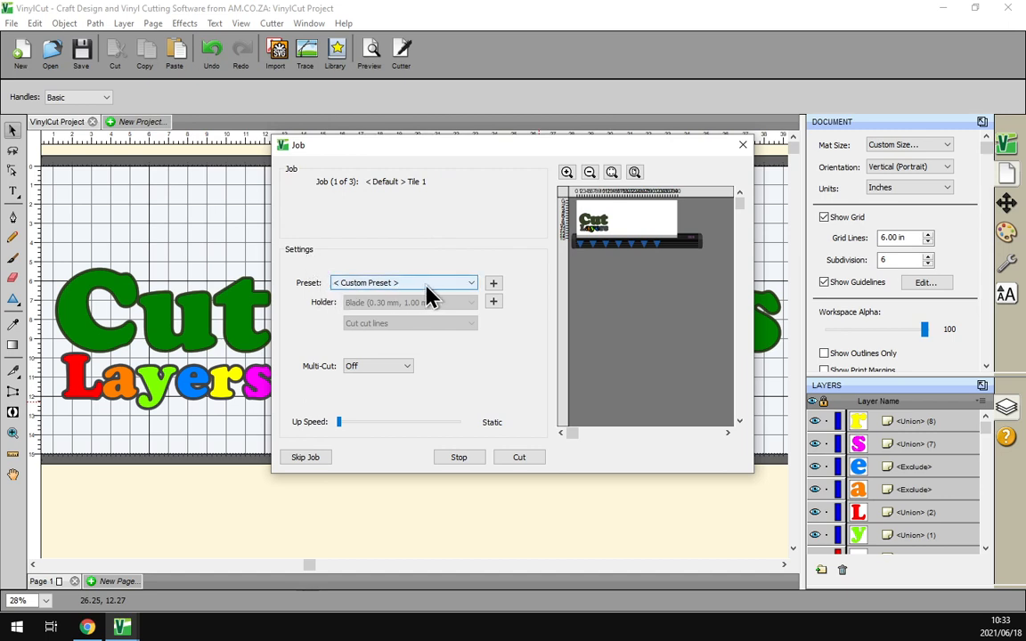
Review the preset and Multi-Cut options for the Tile 1 job, leave Multi-Cut off and start cutting the tile
click(457, 291)
click(455, 290)
click(372, 379)
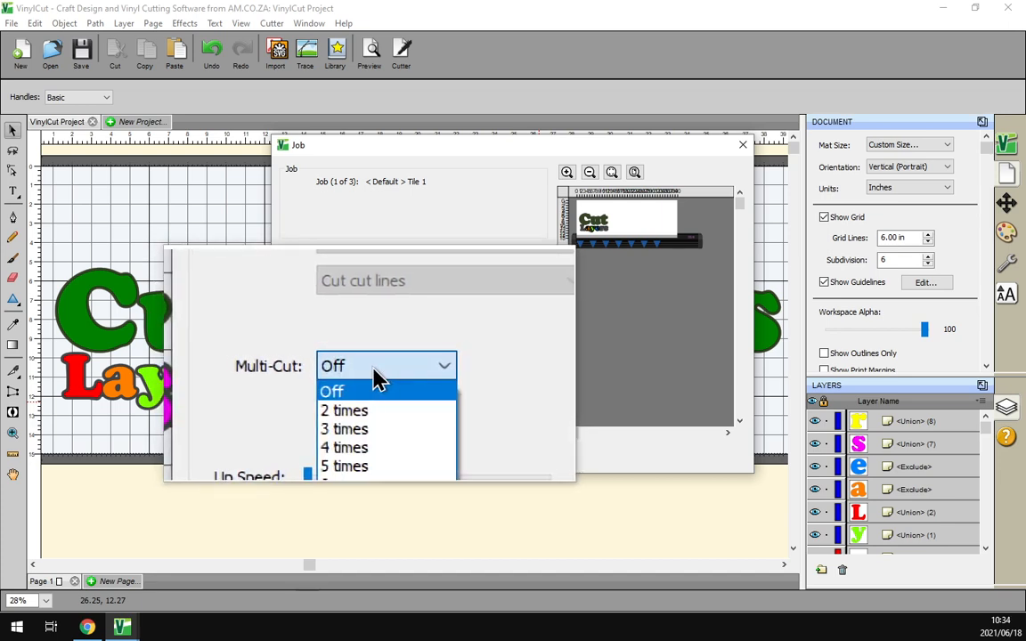
click(374, 378)
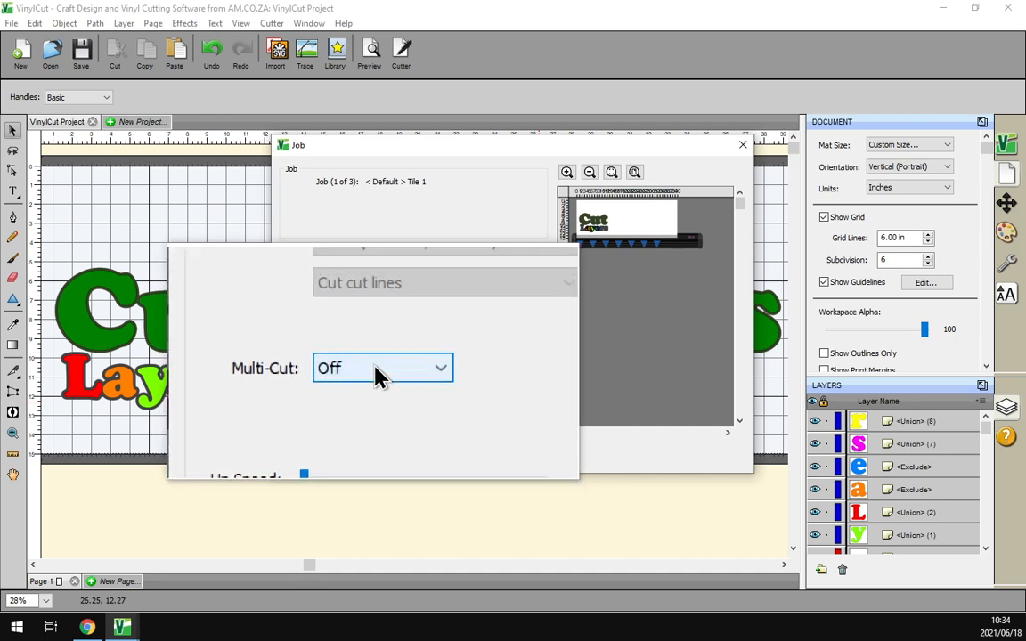
click(375, 367)
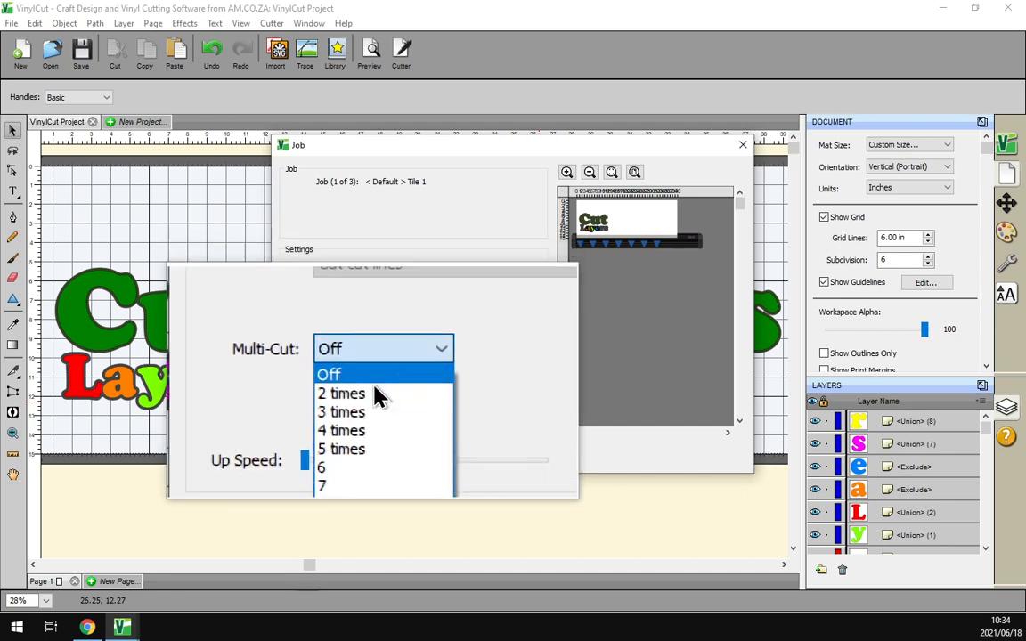
click(375, 356)
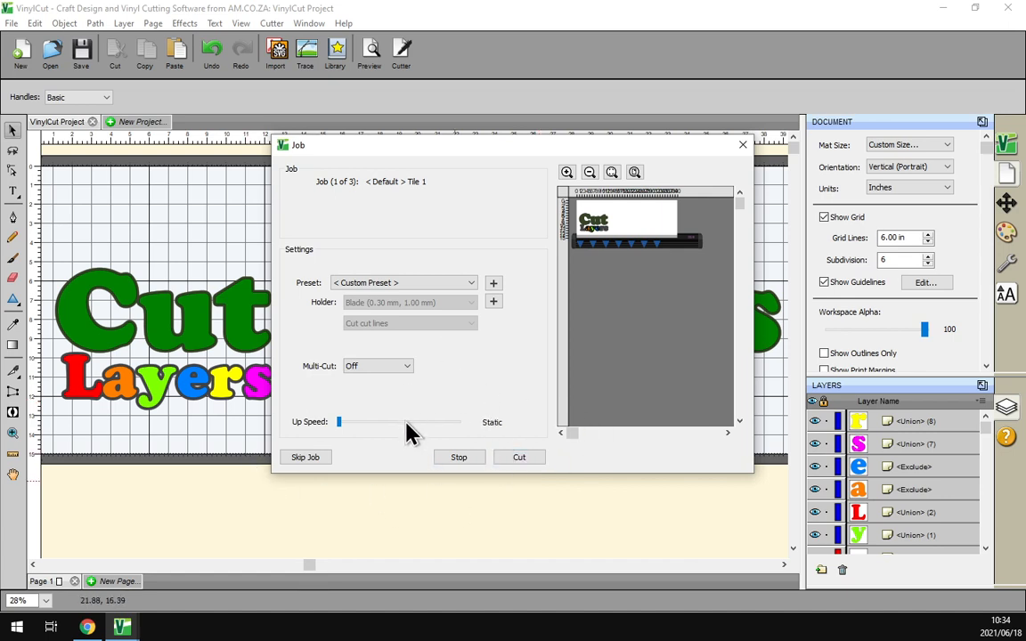
click(512, 459)
Switch to Chrome and look through the VinylCut training videos and the search field on softwaretraining.co.za
click(86, 627)
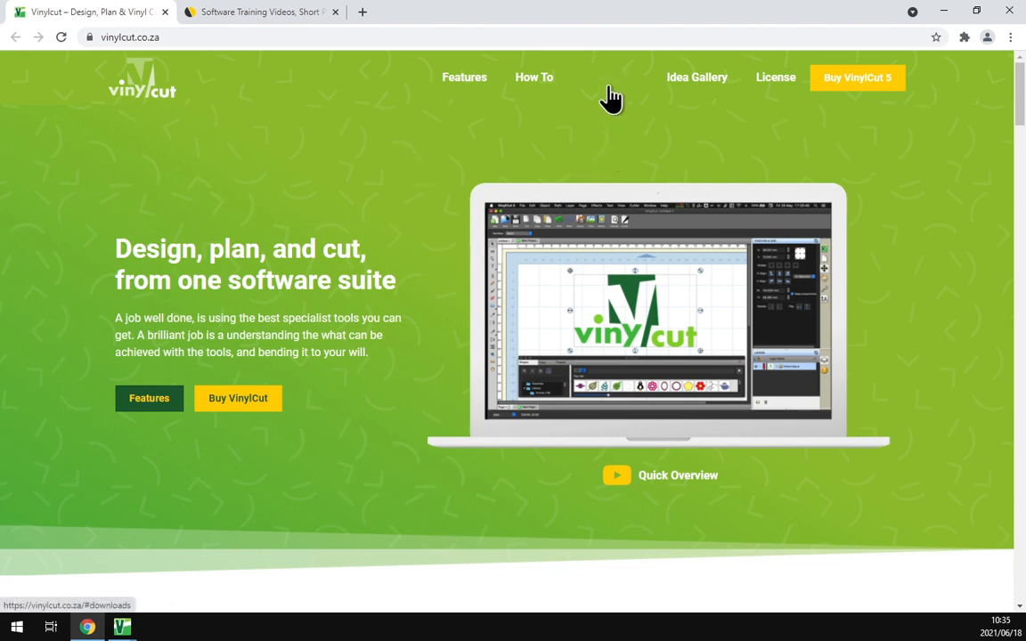
click(286, 14)
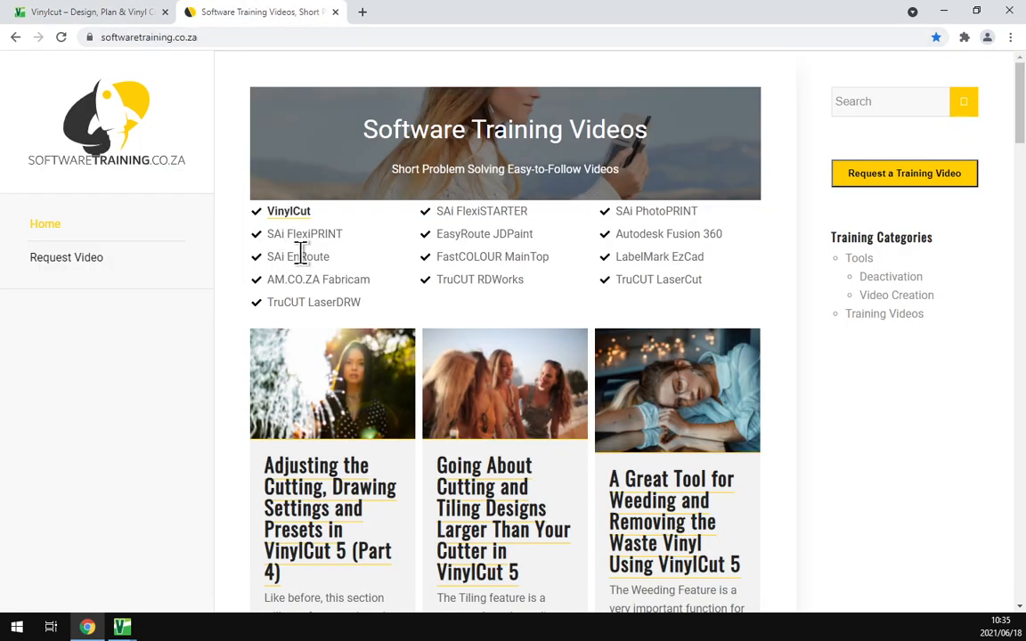
scroll(577, 366, down, 5)
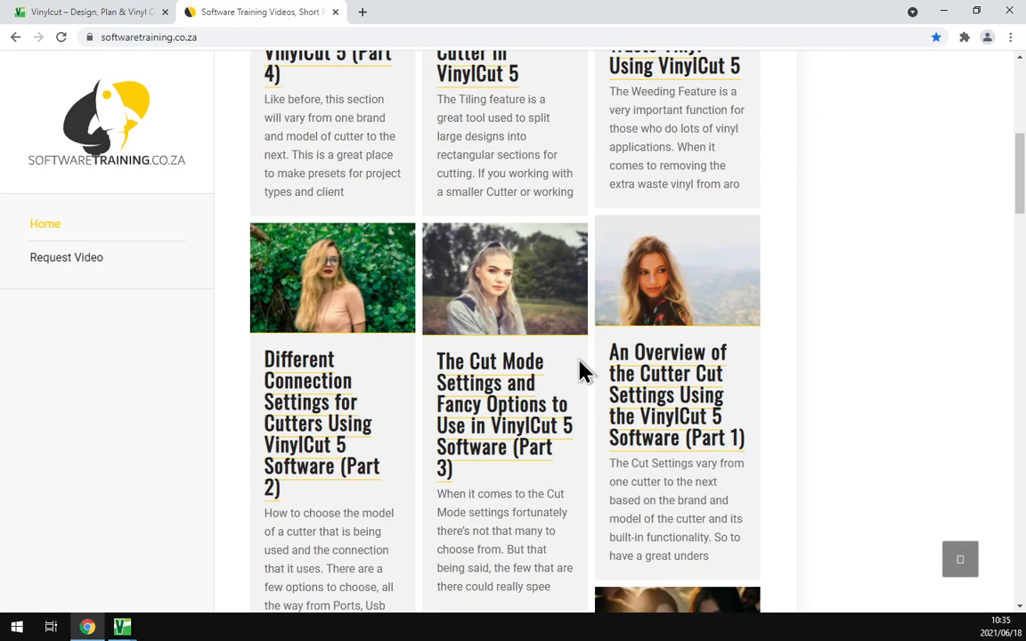
scroll(588, 371, up, 5)
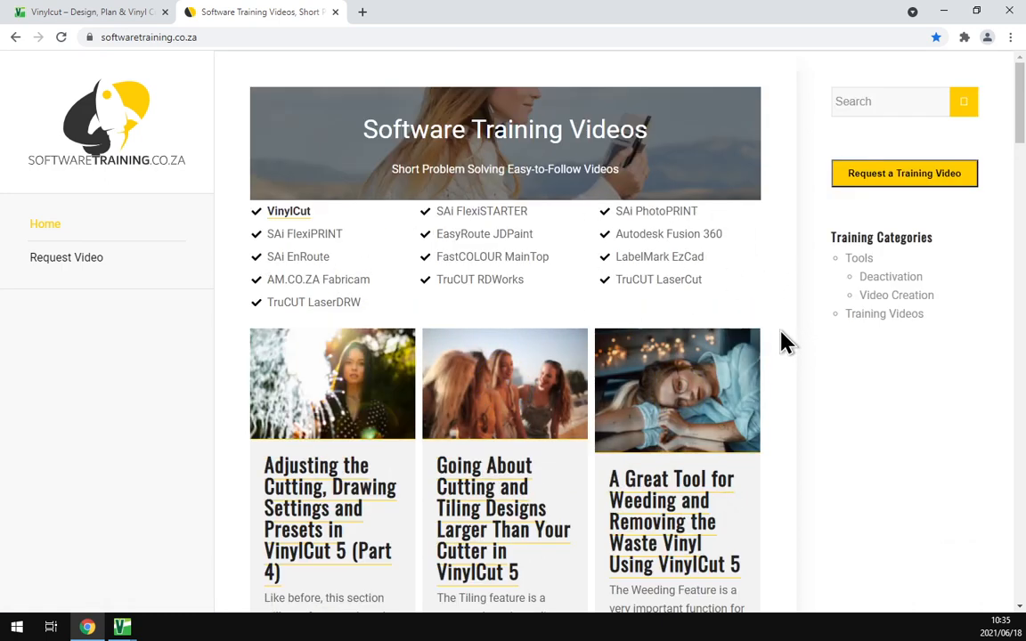
click(854, 103)
click(995, 151)
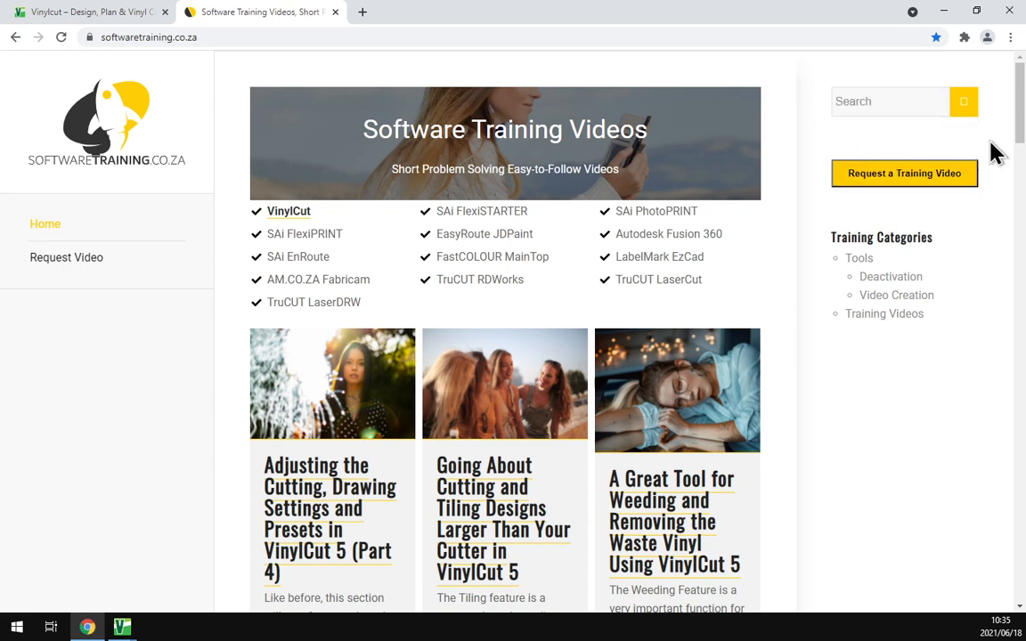